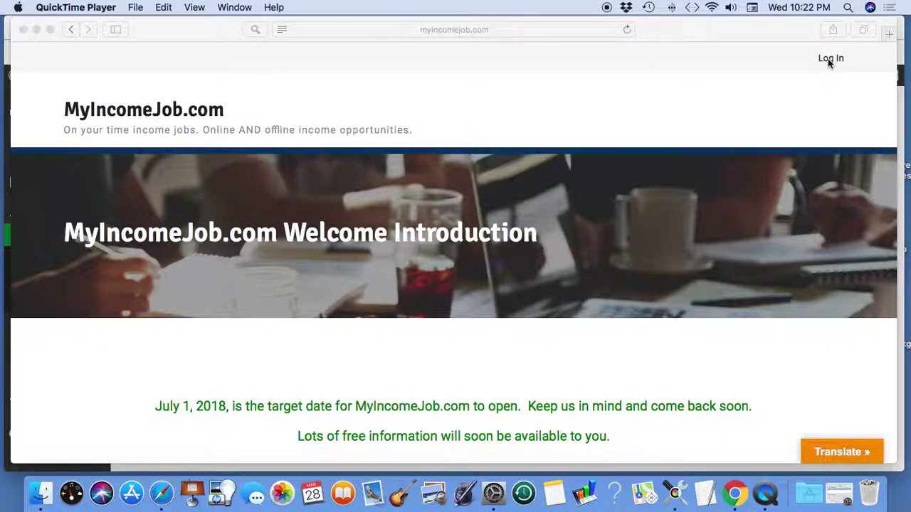
Log in to MyIncomeJob.com with the subscriber username and account password, complete the reCAPTCHA, and decline saving the password.
{"action": "left_click", "coordinate": [828, 59]}
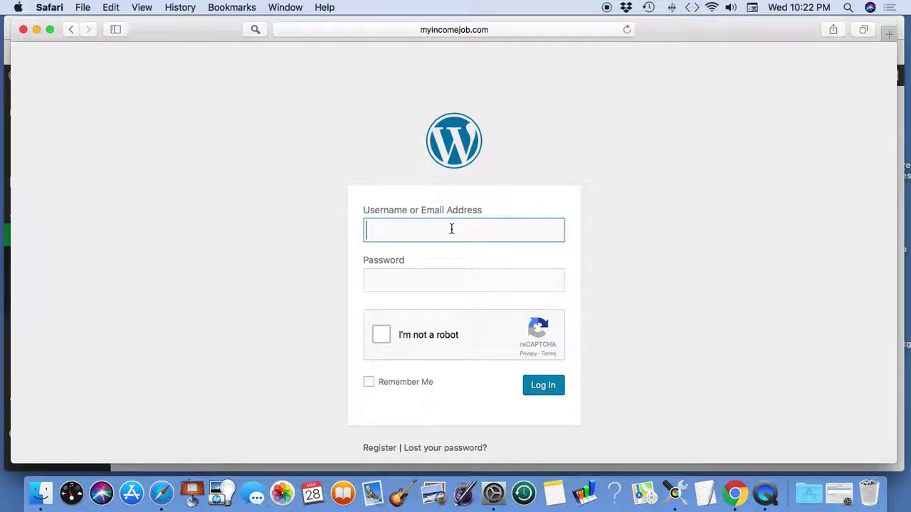
{"action": "type", "text": "MichelleC"}
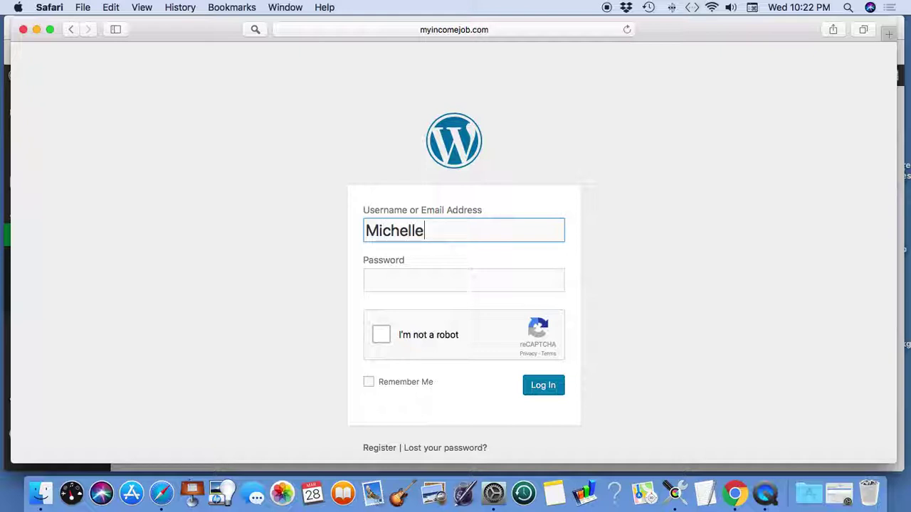
{"action": "left_click", "coordinate": [413, 280]}
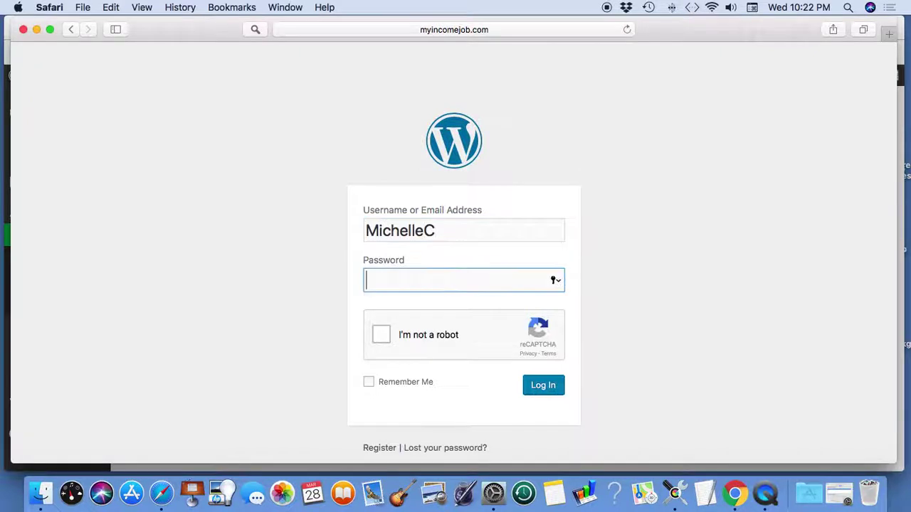
{"action": "type", "text": "********"}
{"action": "left_click", "coordinate": [377, 335]}
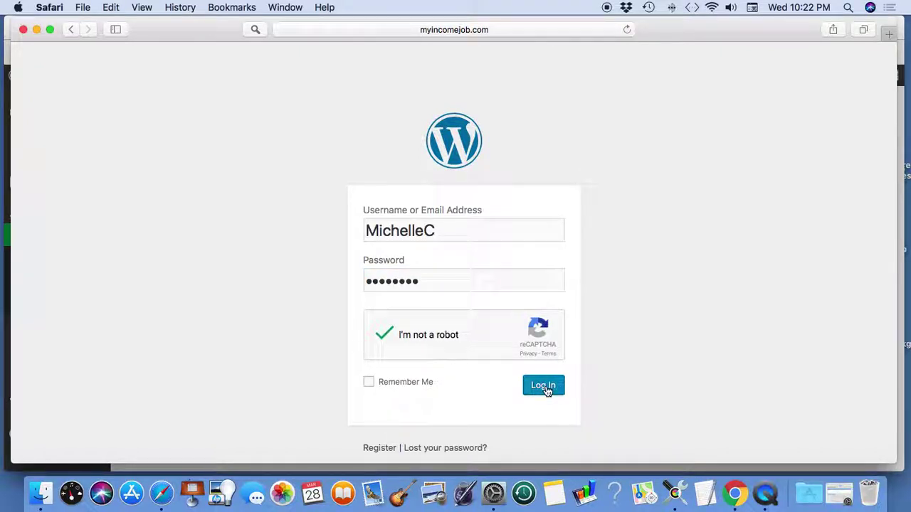
{"action": "left_click", "coordinate": [546, 392]}
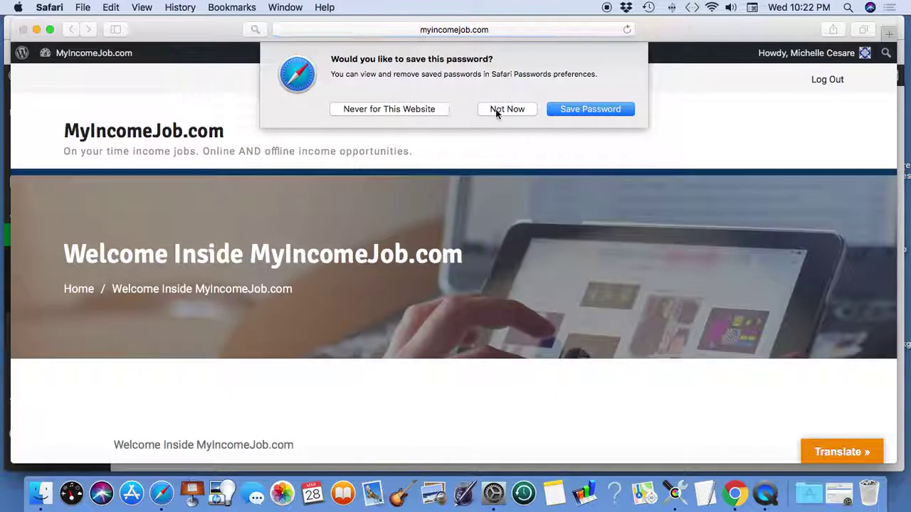
{"action": "left_click", "coordinate": [496, 107]}
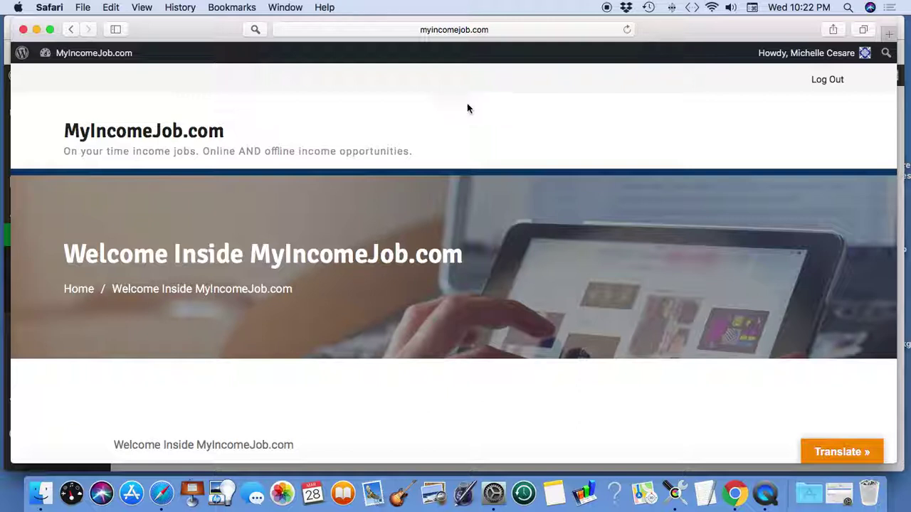
View the subscriber's WordPress Dashboard from the welcome page and return to the welcome page.
{"action": "mouse_move", "coordinate": [90, 57]}
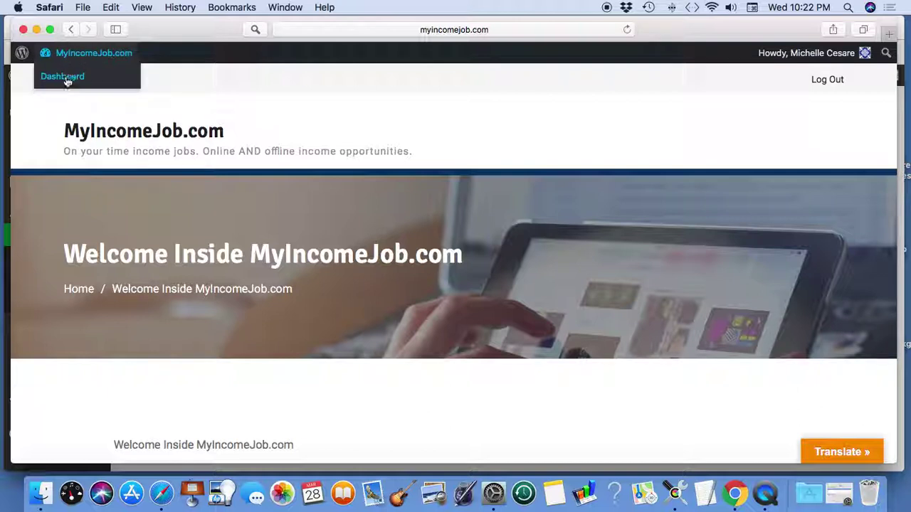
{"action": "left_click", "coordinate": [65, 80]}
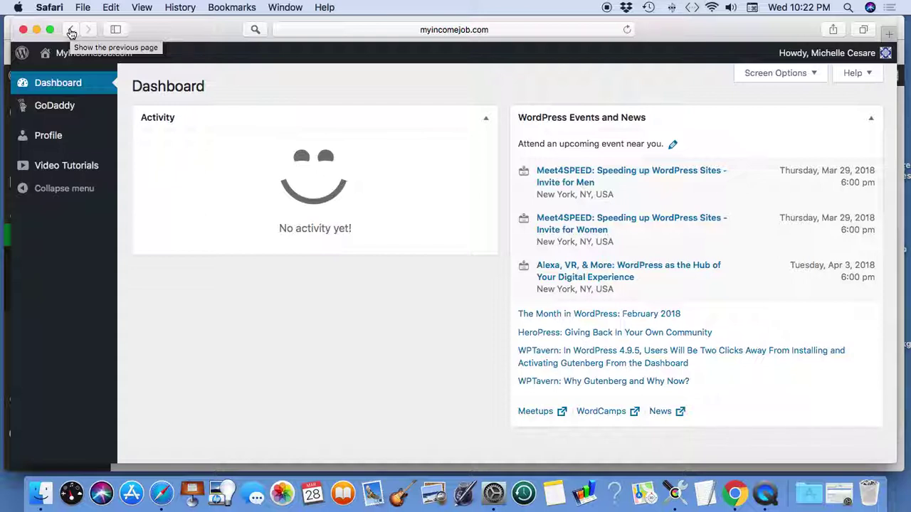
{"action": "left_click", "coordinate": [71, 31]}
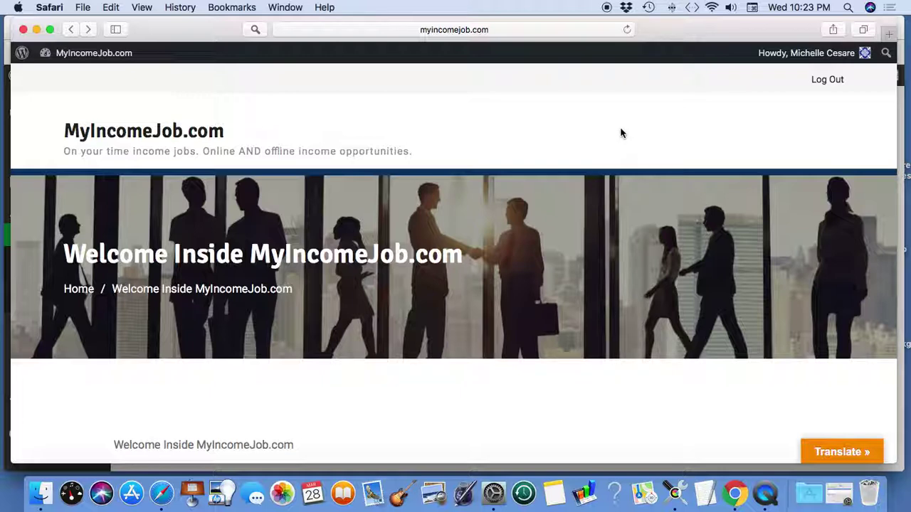
Look over the Welcome Inside MyIncomeJob.com page, then log out of the site and confirm the logout.
{"action": "scroll", "coordinate": [516, 172], "scroll_direction": "down", "scroll_amount": 1}
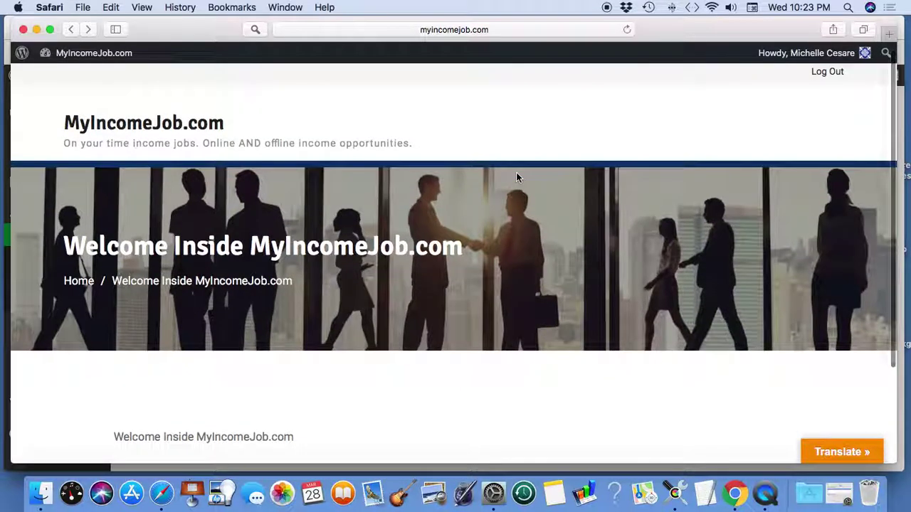
{"action": "scroll", "coordinate": [516, 176], "scroll_direction": "down", "scroll_amount": 4}
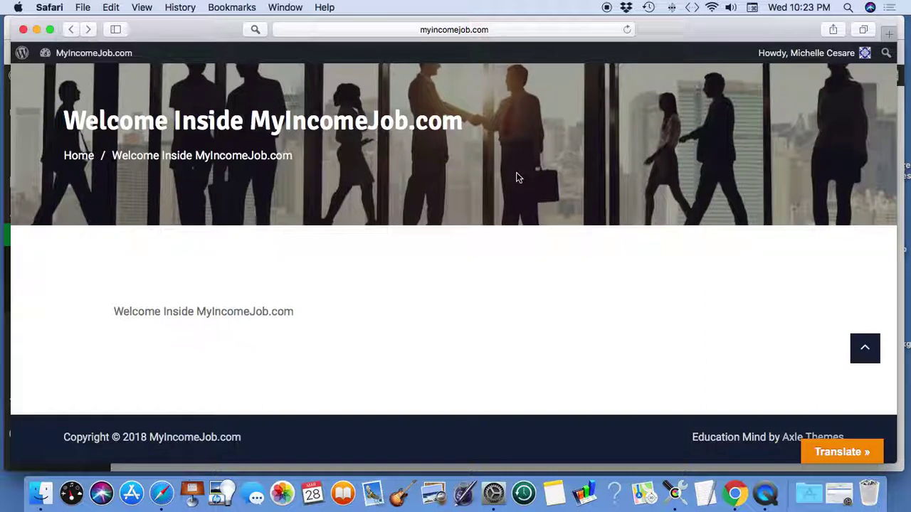
{"action": "scroll", "coordinate": [516, 172], "scroll_direction": "up", "scroll_amount": 5}
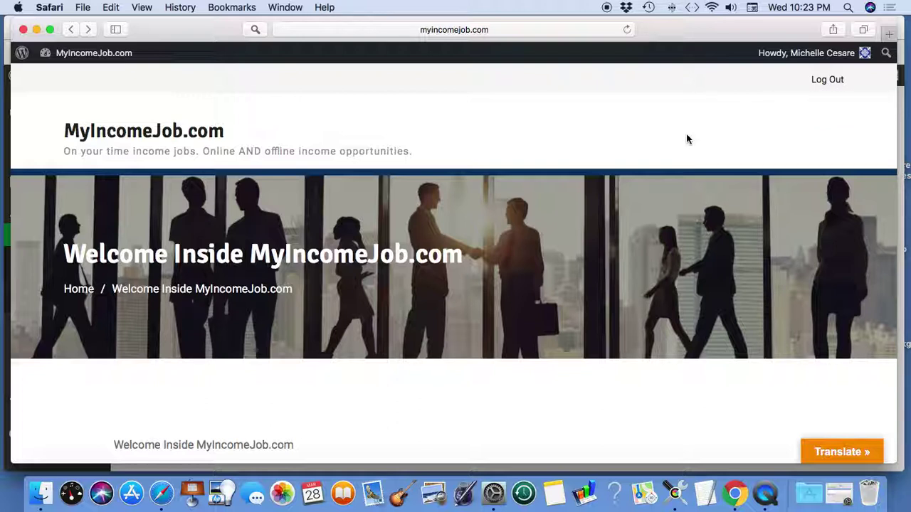
{"action": "scroll", "coordinate": [688, 138], "scroll_direction": "down", "scroll_amount": 2}
{"action": "scroll", "coordinate": [688, 138], "scroll_direction": "up", "scroll_amount": 2}
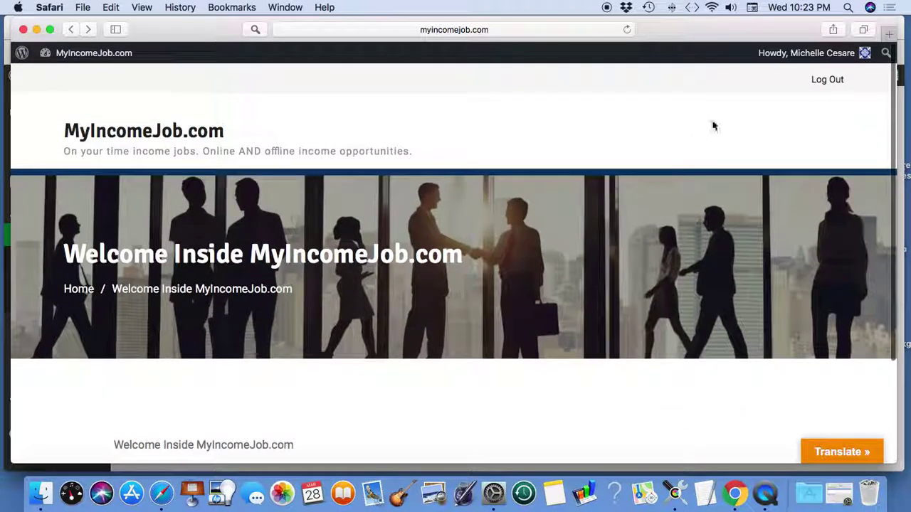
{"action": "left_click", "coordinate": [827, 80]}
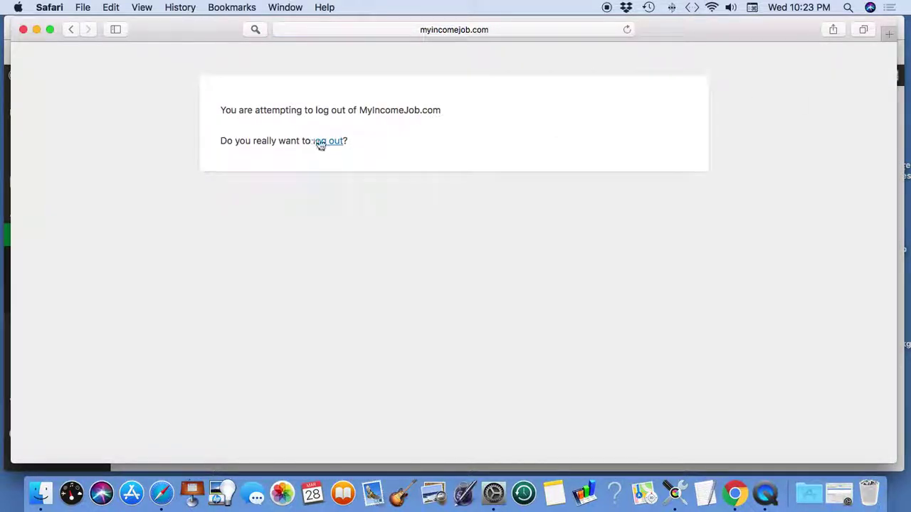
{"action": "left_click", "coordinate": [321, 142]}
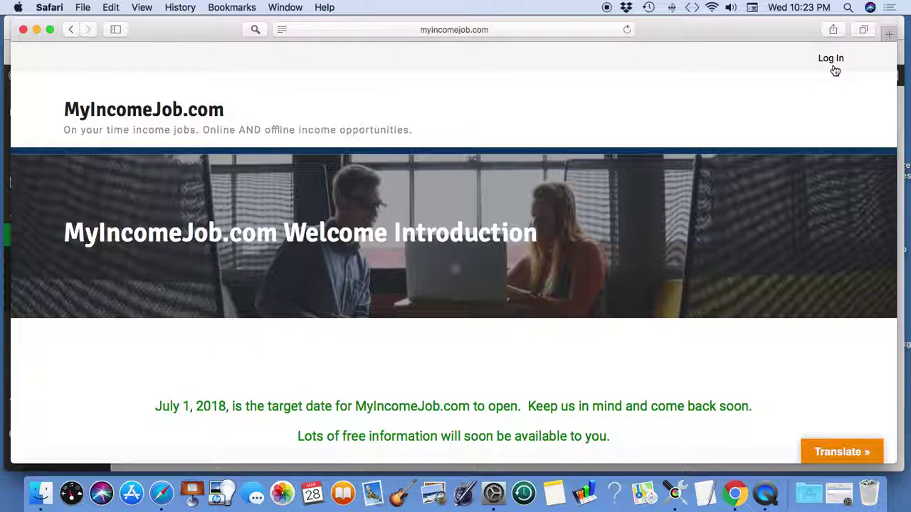
Minimize Safari to switch to the WordPress admin in Chrome and open the Login/logout redirects settings.
{"action": "left_click", "coordinate": [36, 30]}
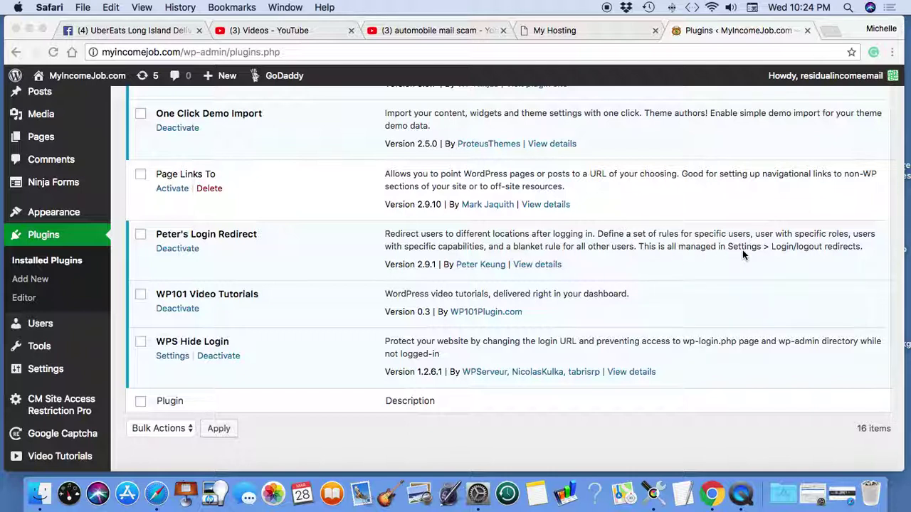
{"action": "left_click", "coordinate": [48, 374]}
{"action": "left_click", "coordinate": [47, 373]}
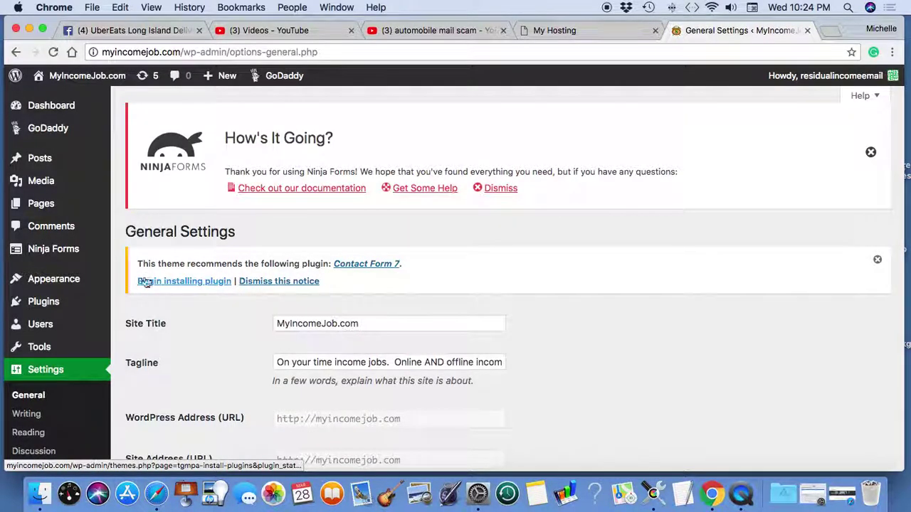
{"action": "mouse_move", "coordinate": [83, 364]}
{"action": "scroll", "coordinate": [84, 364], "scroll_direction": "down", "scroll_amount": 8}
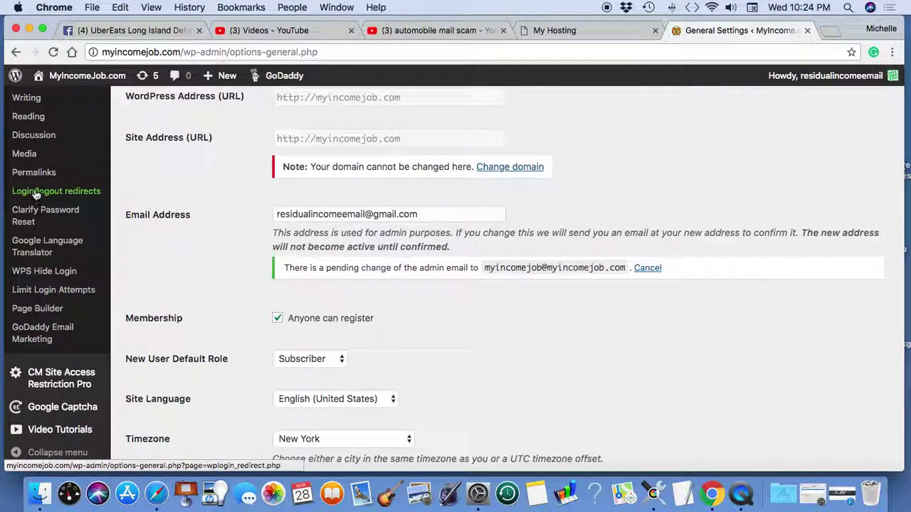
{"action": "left_click", "coordinate": [71, 197]}
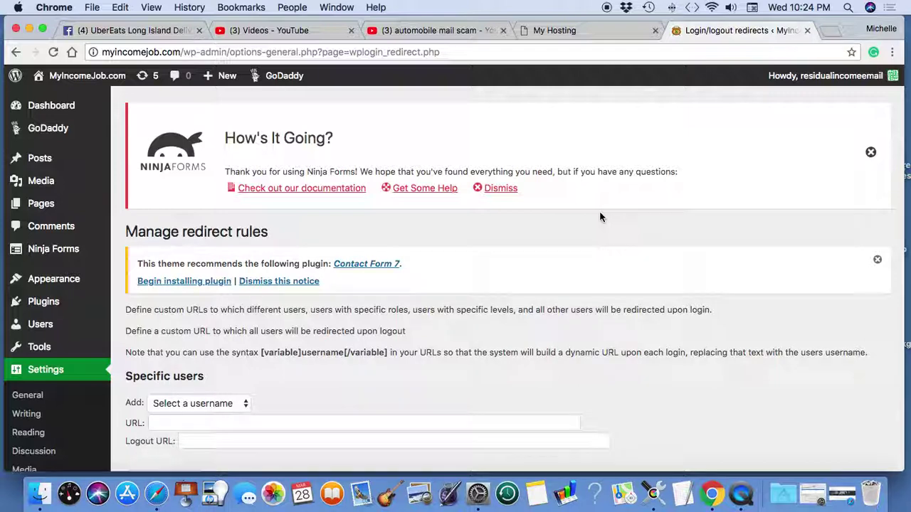
Examine the subscriber redirect rule under Specific roles and the other roles available for a new rule, without selecting one.
{"action": "scroll", "coordinate": [590, 234], "scroll_direction": "down", "scroll_amount": 4}
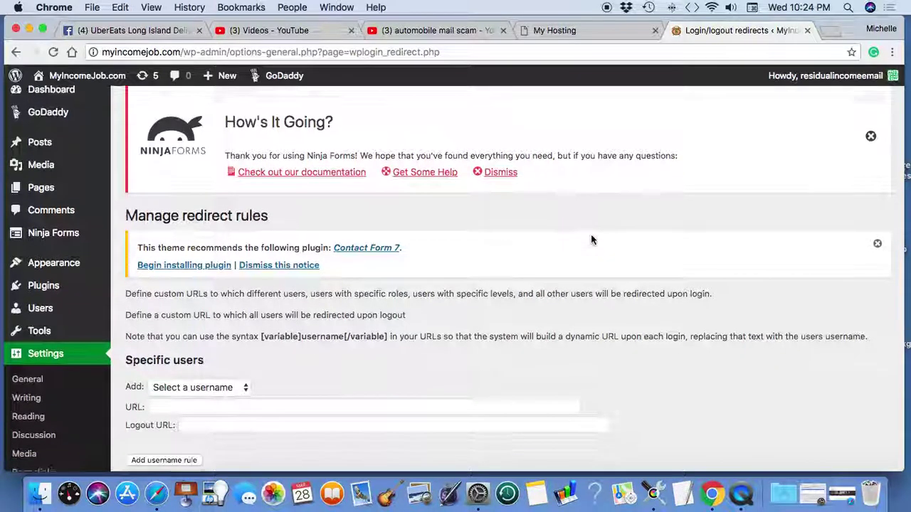
{"action": "scroll", "coordinate": [591, 235], "scroll_direction": "down", "scroll_amount": 7}
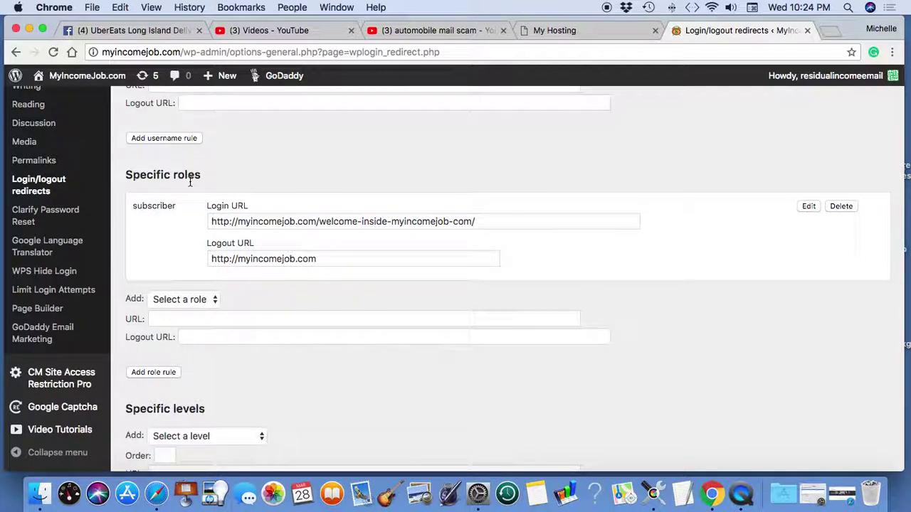
{"action": "left_click", "coordinate": [215, 302]}
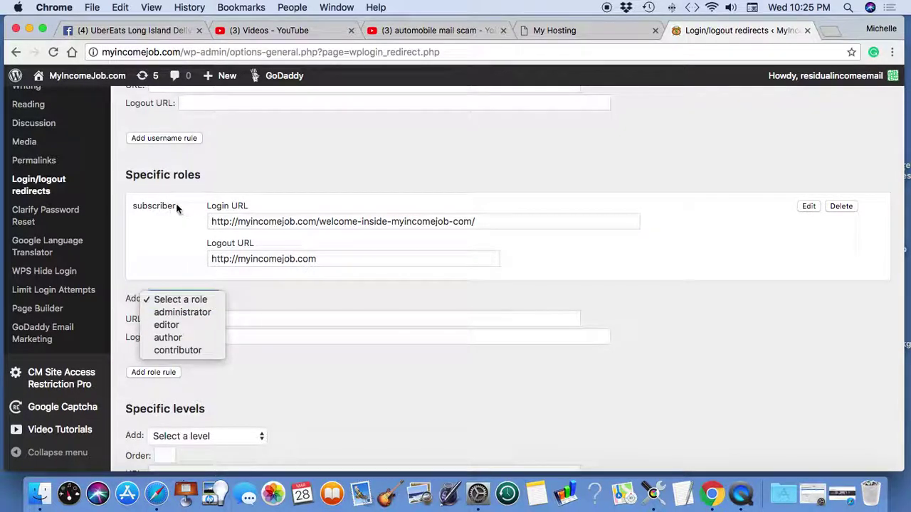
{"action": "left_click", "coordinate": [188, 317]}
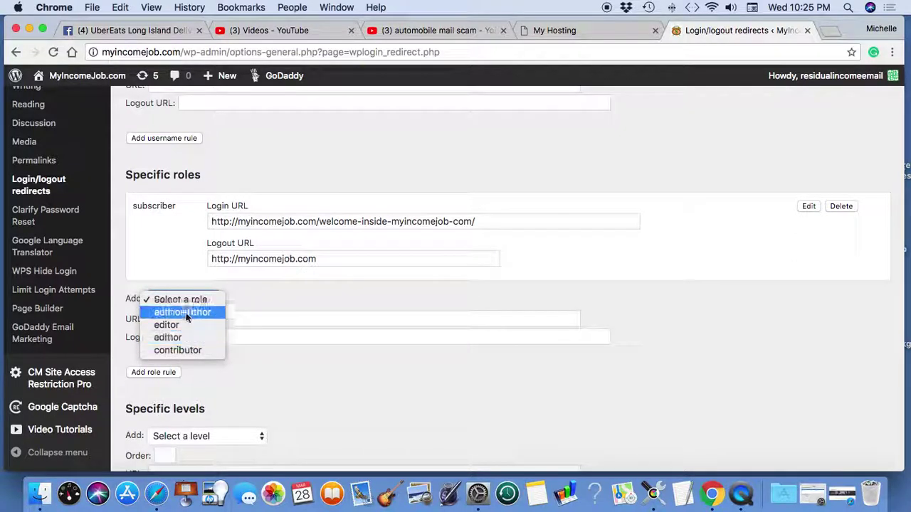
{"action": "left_click", "coordinate": [162, 247]}
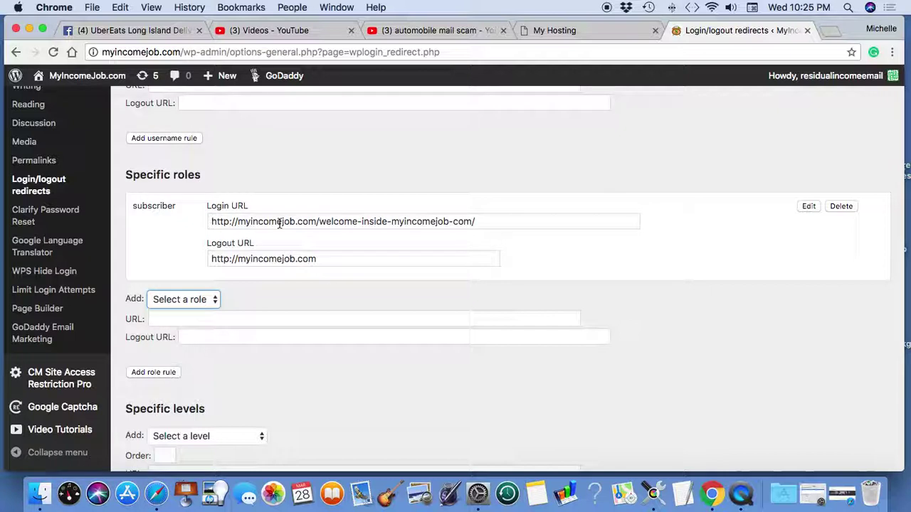
Switch back to Safari and log in again with the subscriber username and account password, passing the reCAPTCHA and declining to save the password.
{"action": "left_click", "coordinate": [842, 493]}
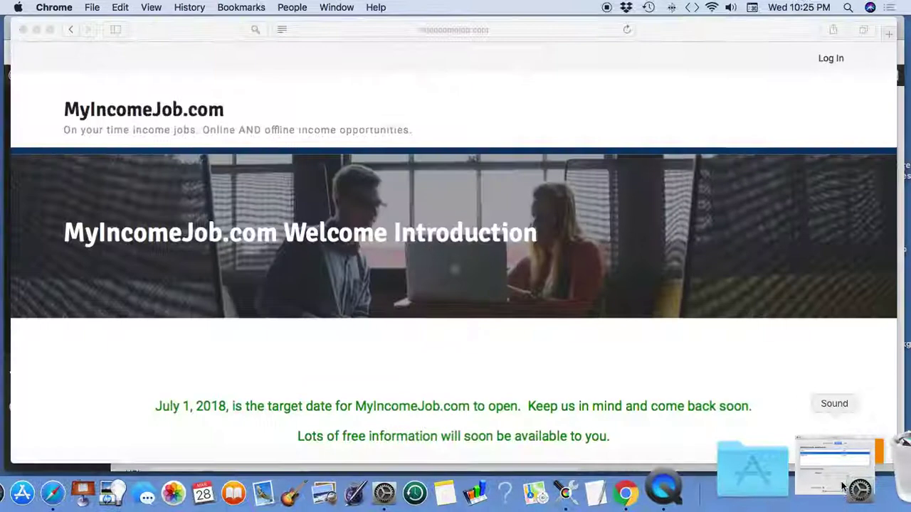
{"action": "left_click", "coordinate": [827, 61]}
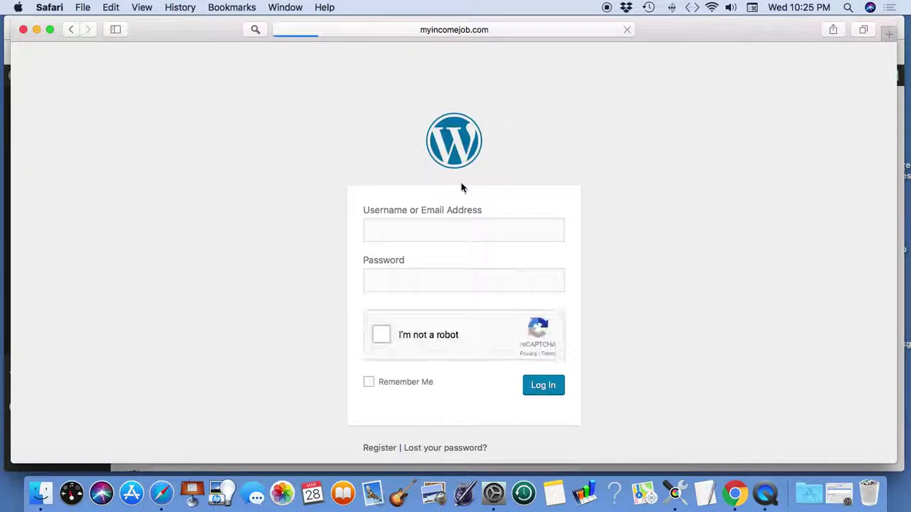
{"action": "type", "text": "Miche"}
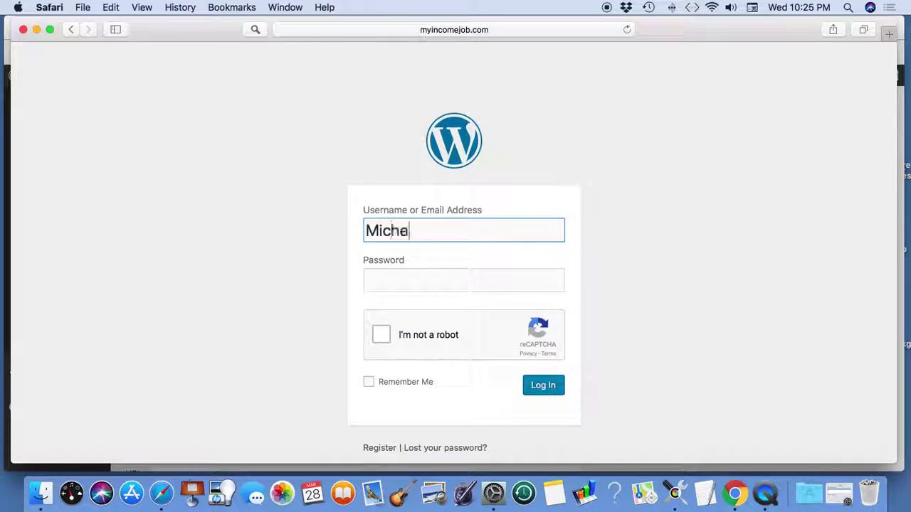
{"action": "type", "text": "lleC"}
{"action": "key", "text": "Tab"}
{"action": "type", "text": "*"}
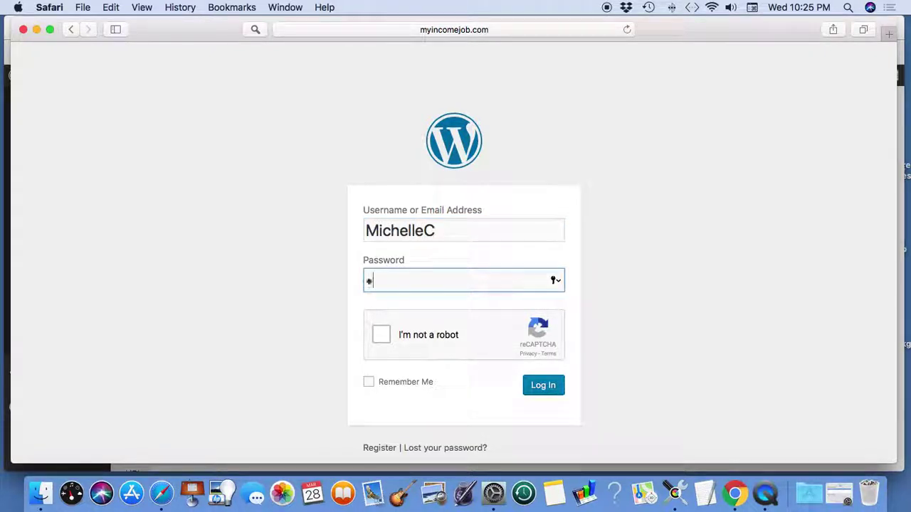
{"action": "left_click", "coordinate": [384, 333]}
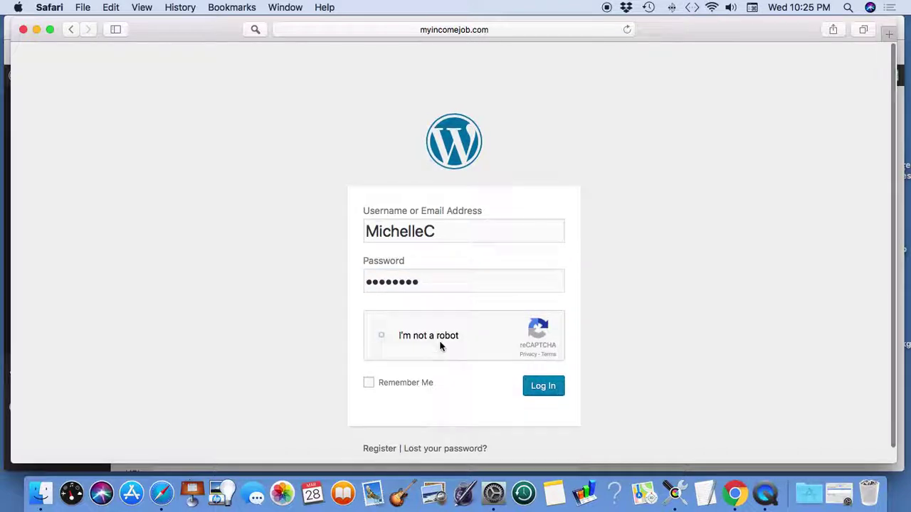
{"action": "left_click", "coordinate": [554, 390]}
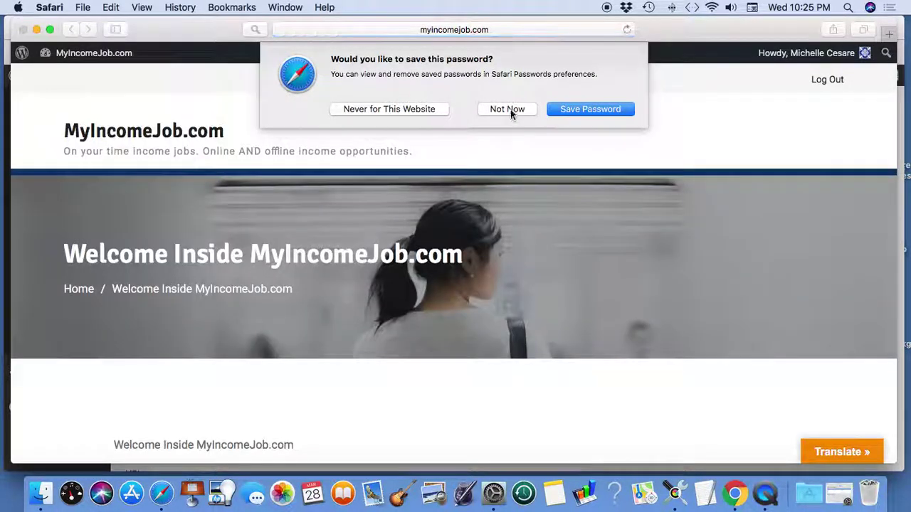
{"action": "left_click", "coordinate": [506, 108]}
Check the subscriber's logout URL in Chrome, then return to Safari and log out of the site with confirmation.
{"action": "left_click", "coordinate": [36, 29]}
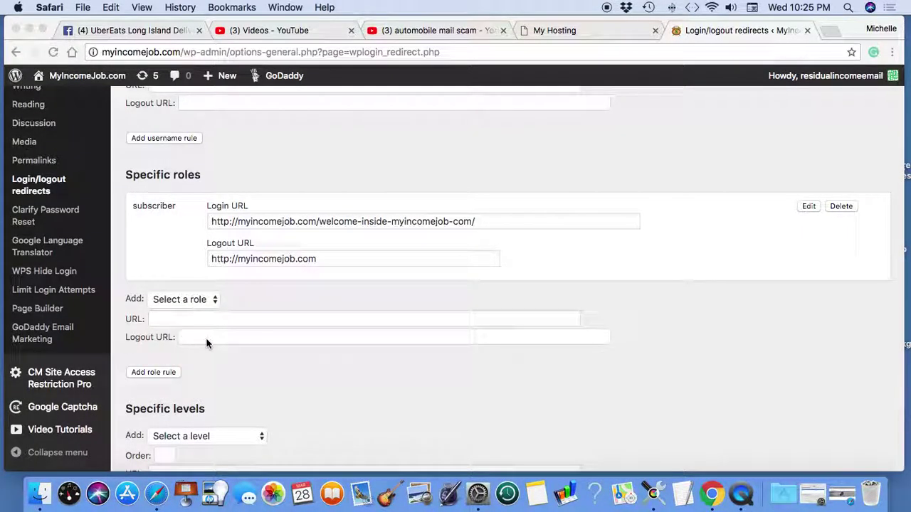
{"action": "left_click", "coordinate": [783, 493]}
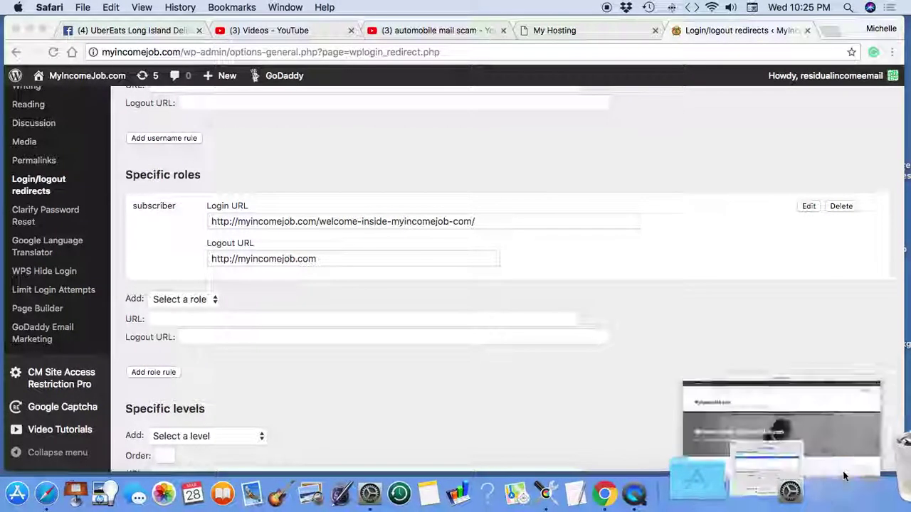
{"action": "left_click", "coordinate": [827, 80]}
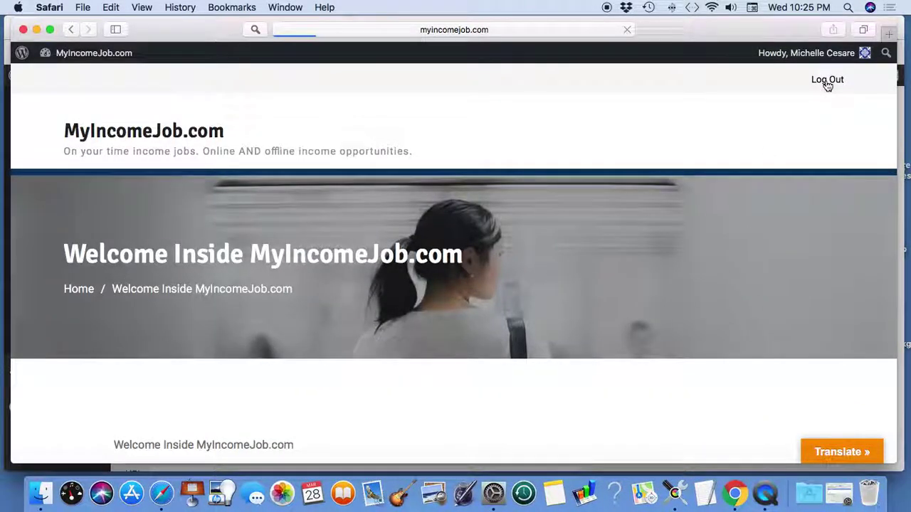
{"action": "left_click", "coordinate": [329, 141]}
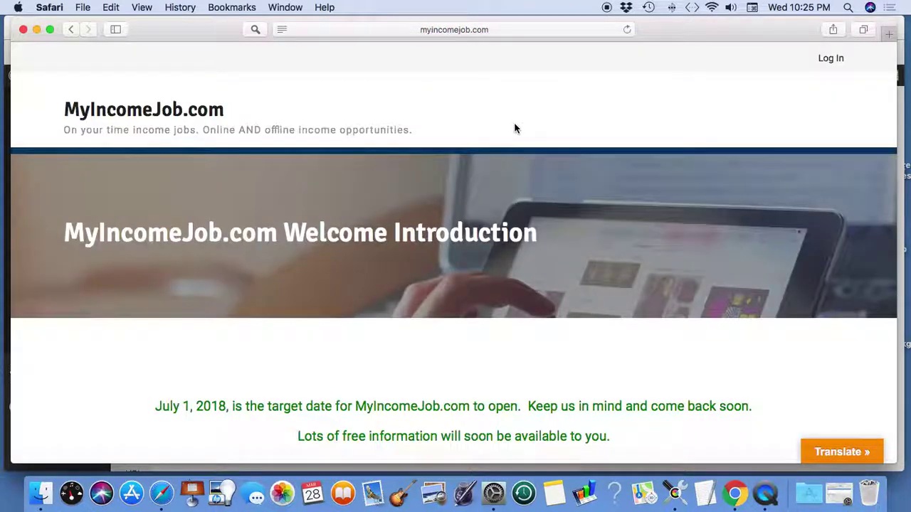
Look through the public Welcome Introduction page down to the Register User form and back to its start.
{"action": "scroll", "coordinate": [508, 162], "scroll_direction": "down", "scroll_amount": 15}
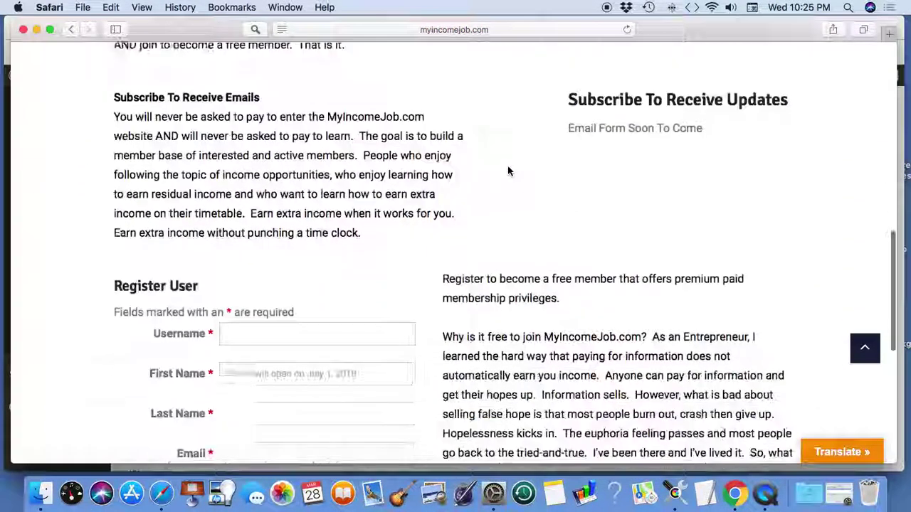
{"action": "scroll", "coordinate": [509, 171], "scroll_direction": "down", "scroll_amount": 5}
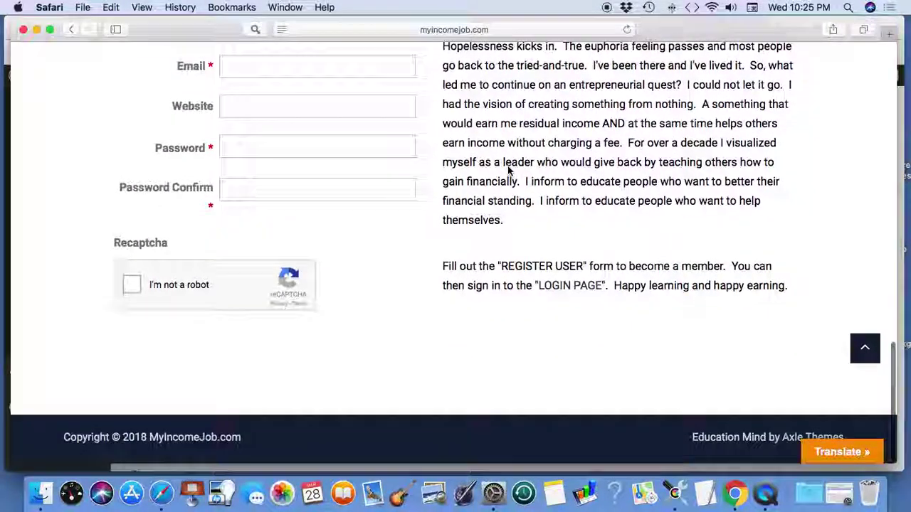
{"action": "scroll", "coordinate": [508, 168], "scroll_direction": "up", "scroll_amount": 8}
{"action": "scroll", "coordinate": [509, 167], "scroll_direction": "up", "scroll_amount": 10}
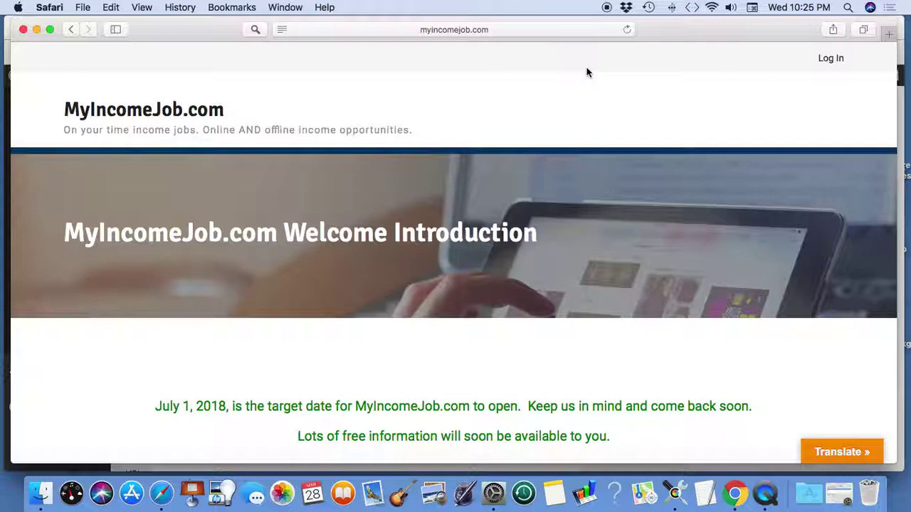
Switch back to the WordPress admin in Chrome and return to the start of the Manage redirect rules page.
{"action": "left_click", "coordinate": [36, 30]}
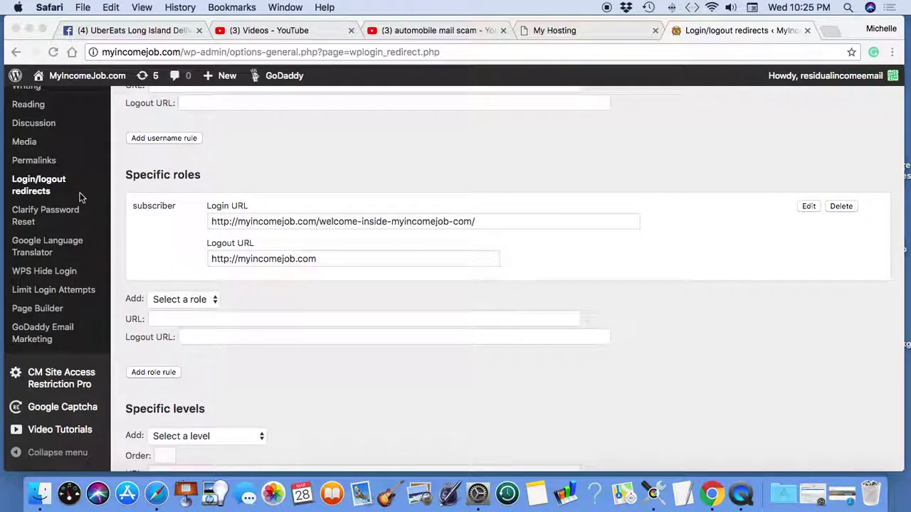
{"action": "scroll", "coordinate": [79, 193], "scroll_direction": "up", "scroll_amount": 5}
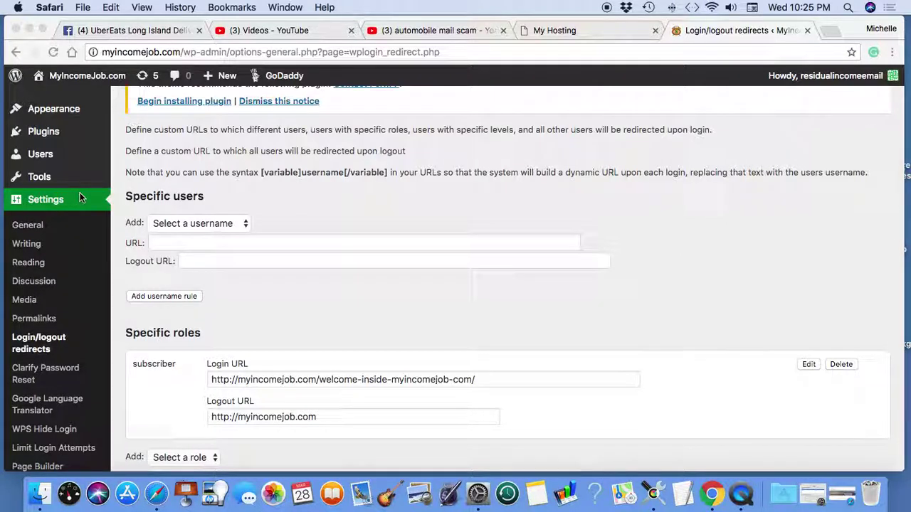
{"action": "scroll", "coordinate": [79, 192], "scroll_direction": "up", "scroll_amount": 5}
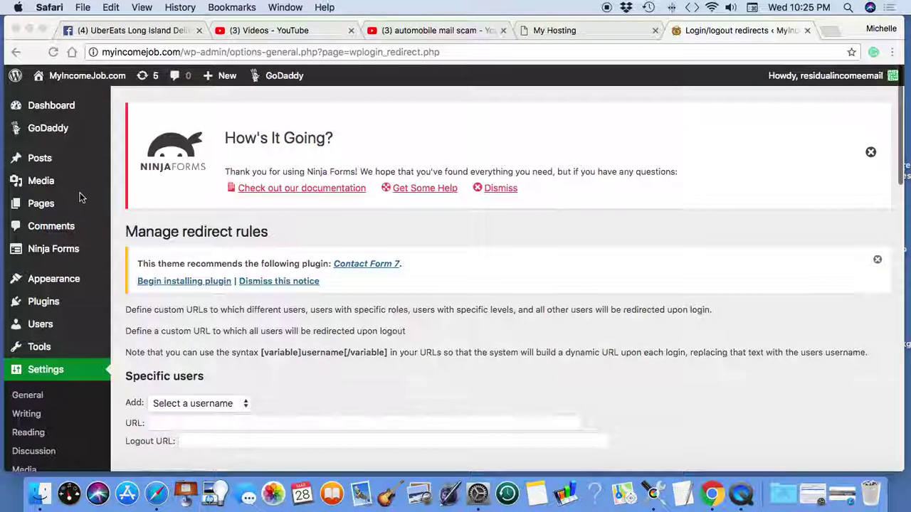